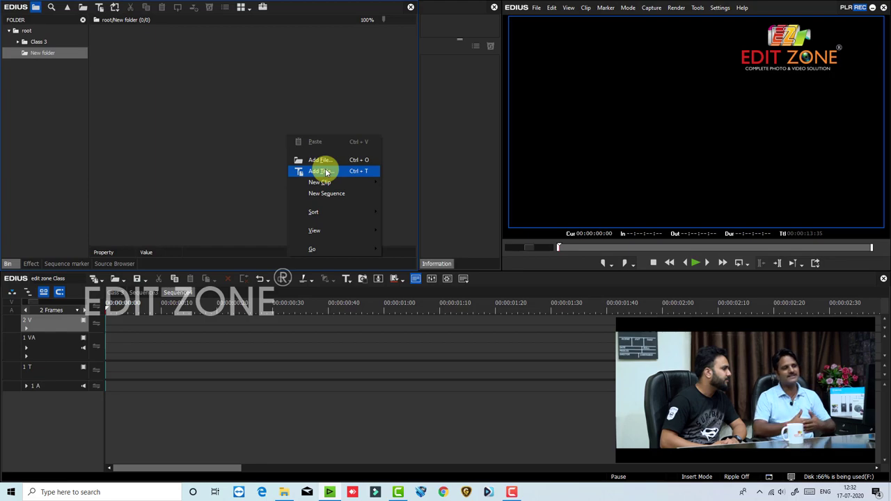
- Add a Quick Titler title over the clip reading "EDIT ZONE" and move it to the upper middle of the frame
left_click(290, 308)
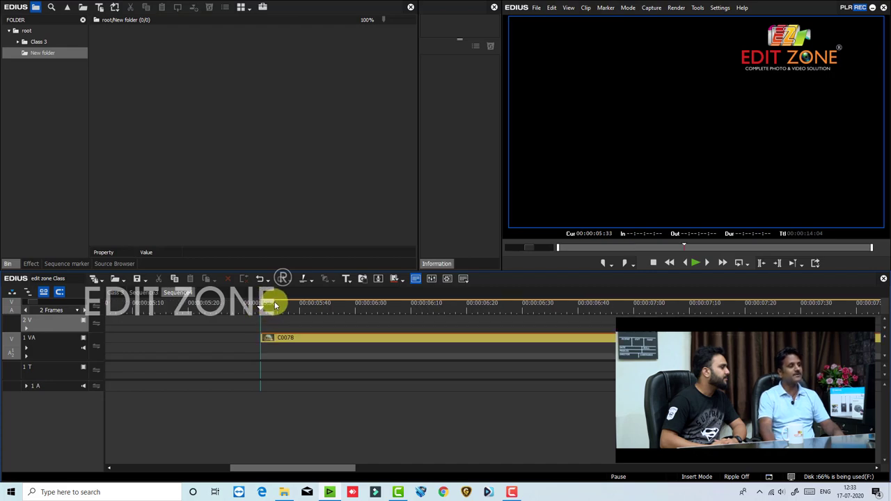
key("ctrl+t")
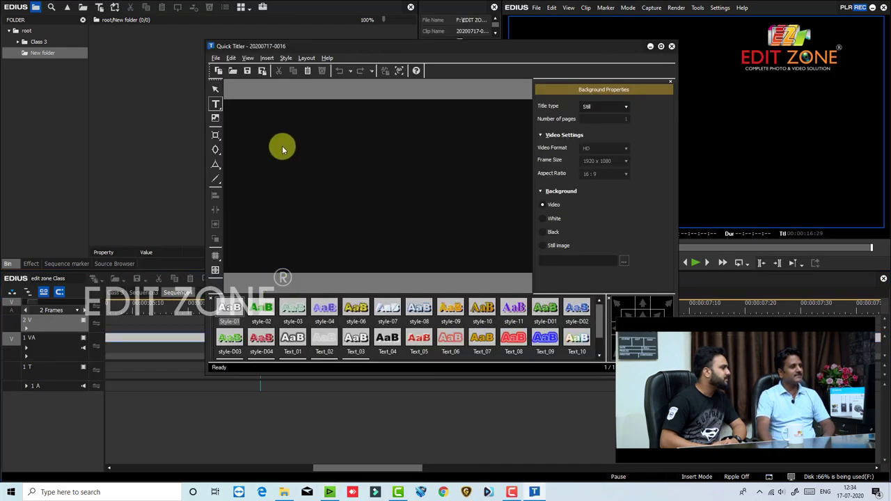
left_click(282, 149)
type("E")
key("Escape")
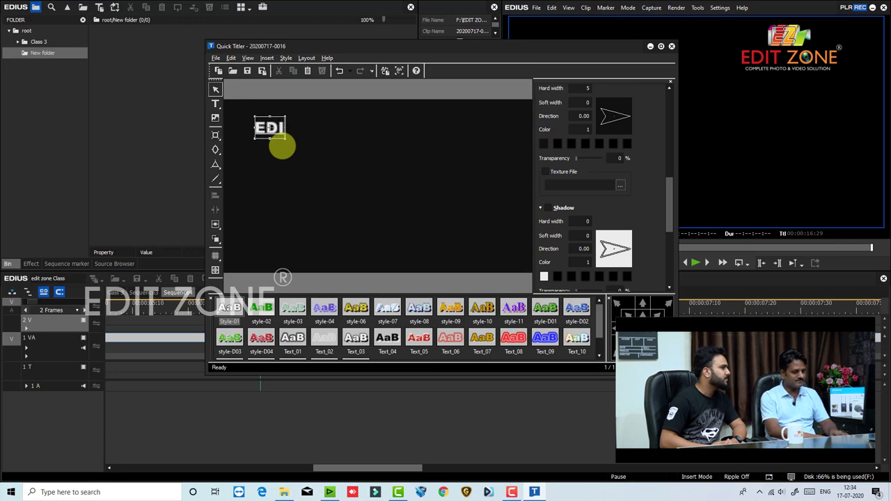
left_click_drag(283, 146, 361, 157)
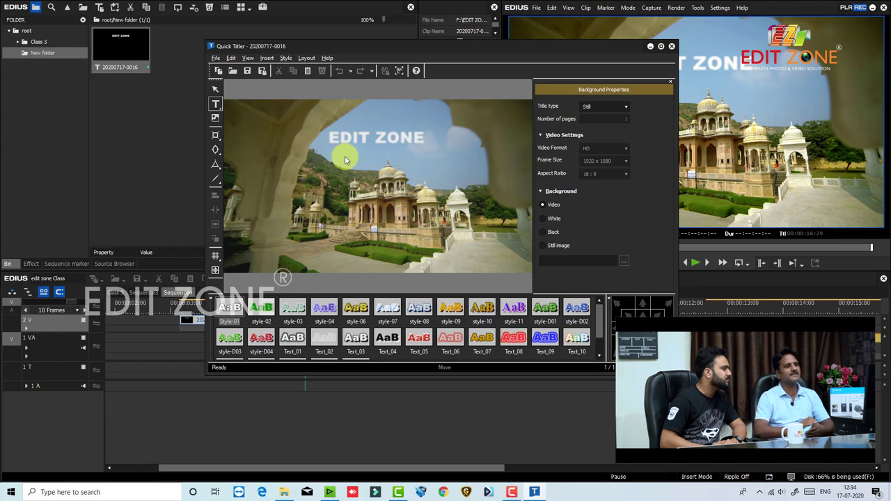
- Preview the title, then set the text's X to 711, Y to 164, width to 600 and height to 160
left_click(400, 71)
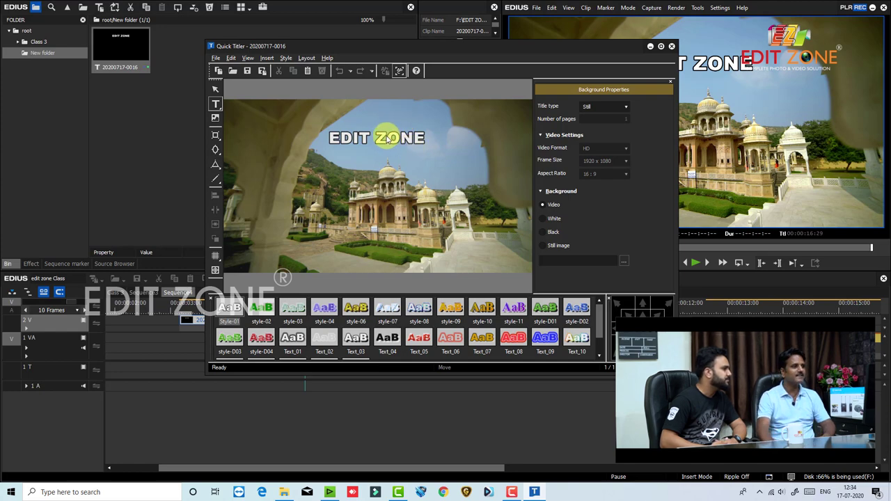
left_click(410, 136)
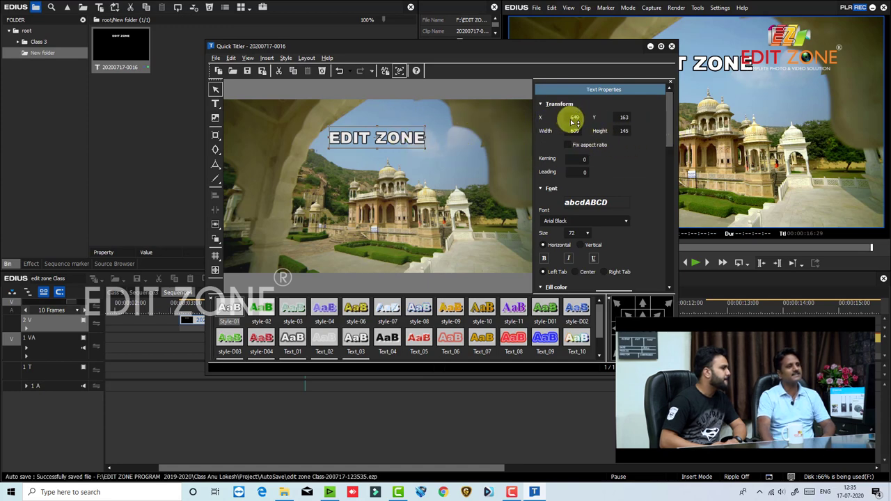
left_click_drag(567, 119, 622, 135)
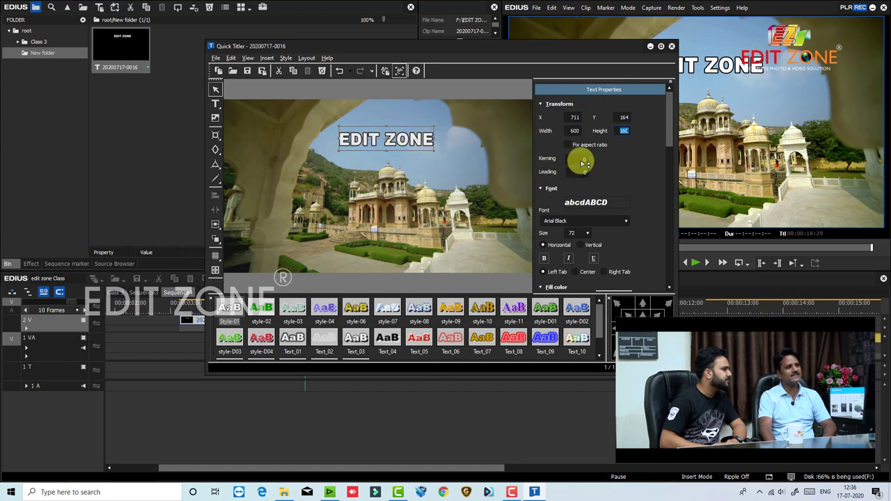
- Set the title's kerning to 25 and break the text into two lines, EDIT above ZONE
left_click_drag(584, 162, 578, 122)
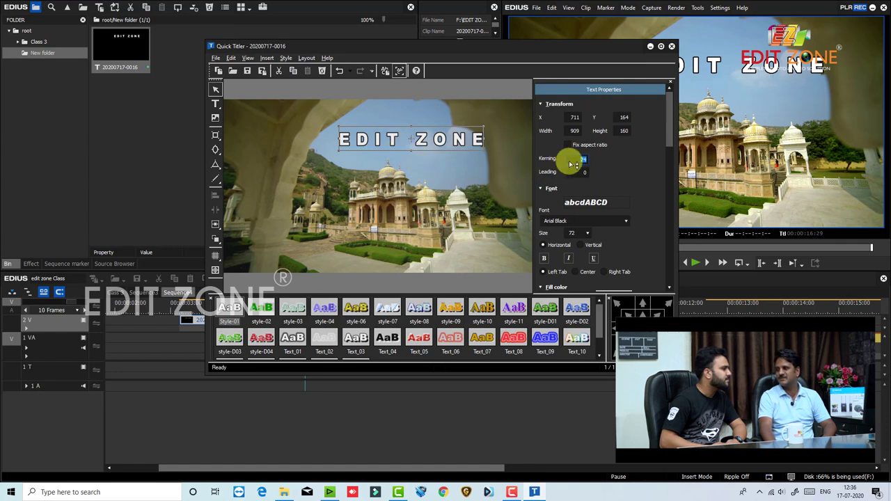
left_click_drag(578, 169, 579, 195)
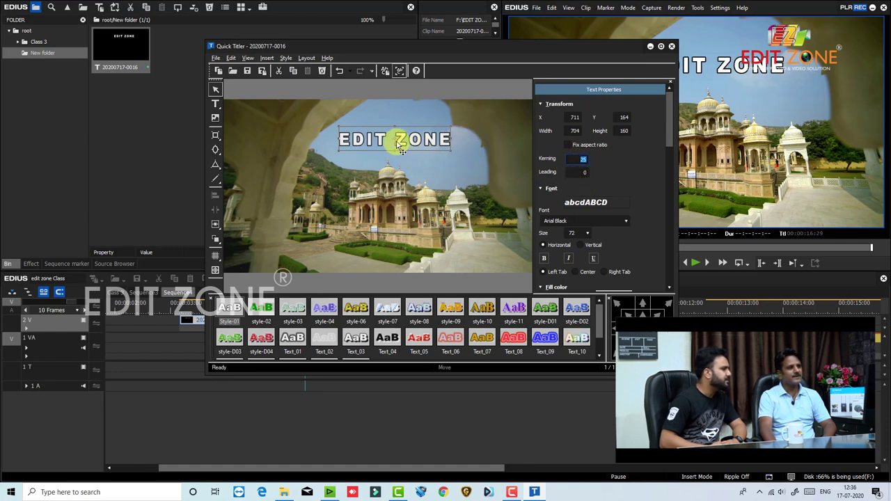
key("Return")
left_click(355, 167)
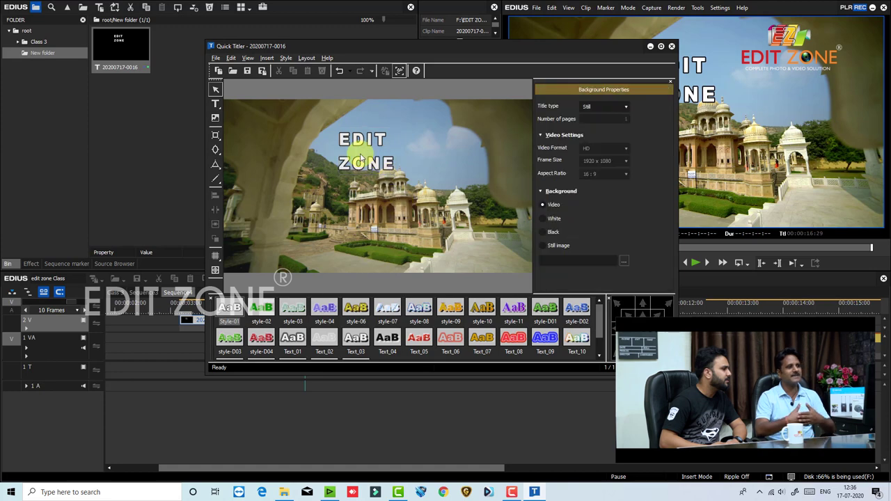
- Set the leading of the two-line title to -7
left_click(357, 144)
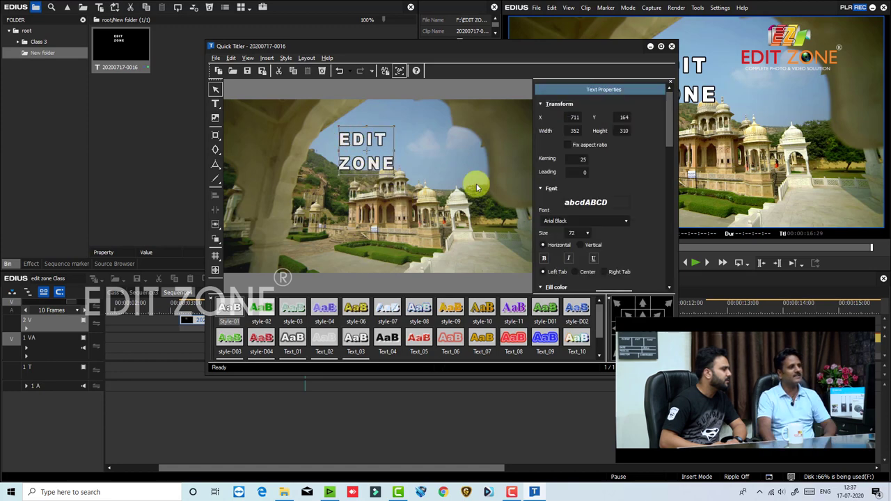
mouse_move(583, 175)
left_mouse_down()
mouse_move(583, 199)
mouse_move(563, 115)
mouse_move(575, 175)
left_mouse_up()
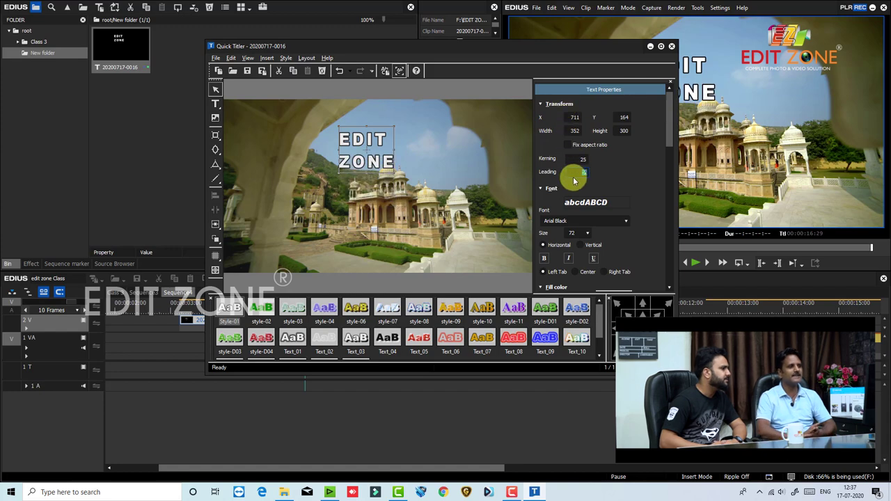
left_click(479, 177)
left_click(373, 162)
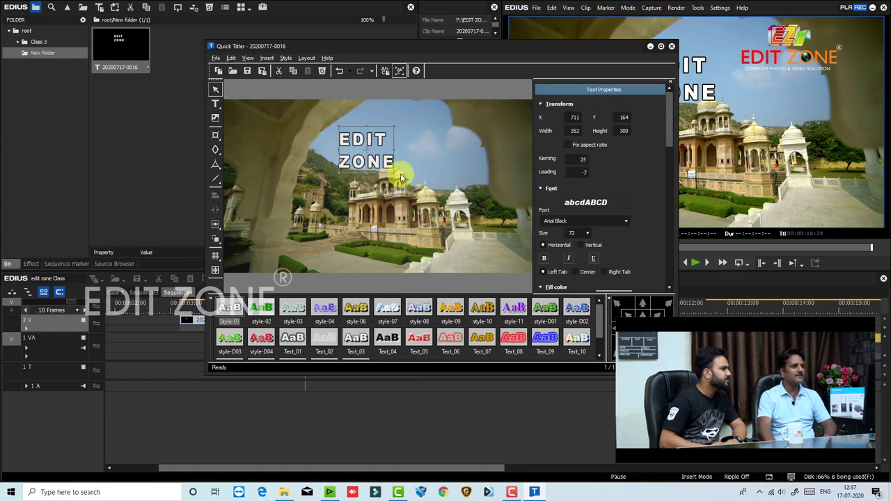
- Try other title fonts such as Arial Greek and AriaScriptSSK, and return the text to Arial Black
left_click(608, 224)
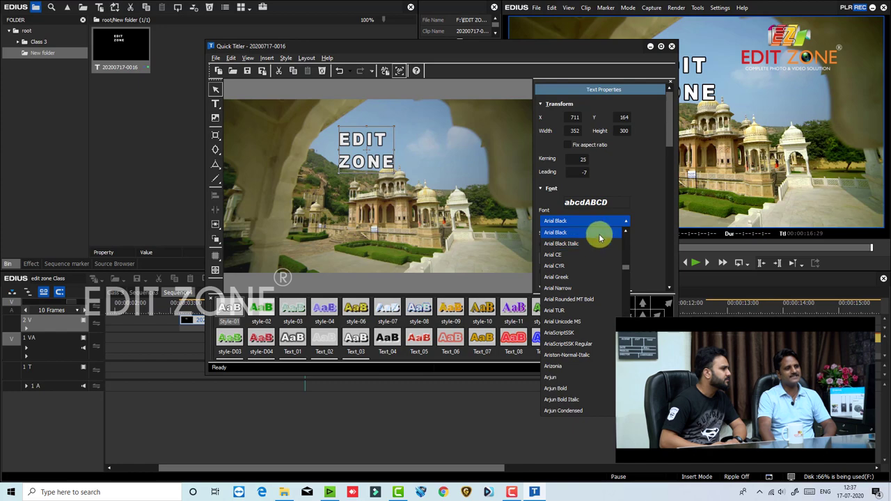
left_click(596, 233)
key("Down")
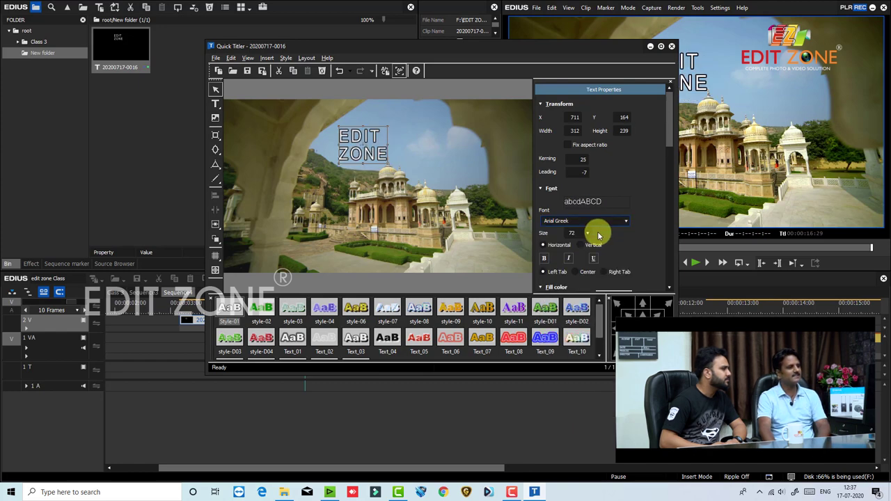
key("Down")
key("Down")
key("Down")
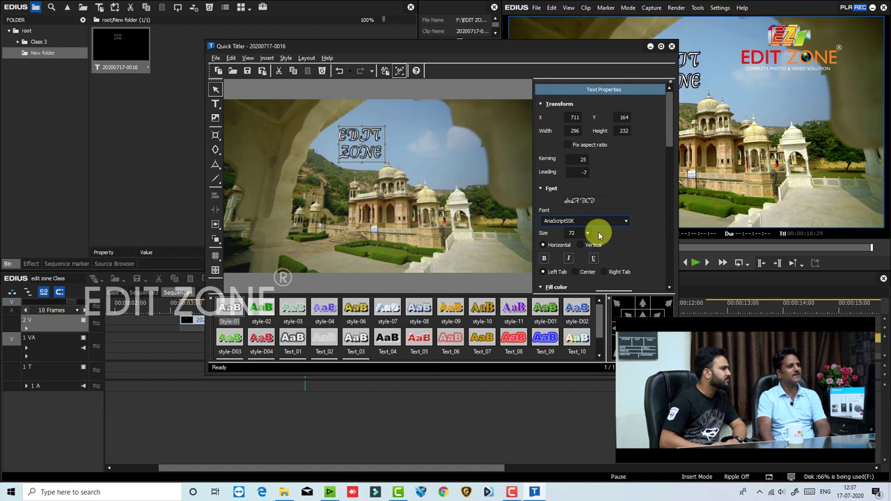
left_click(231, 306)
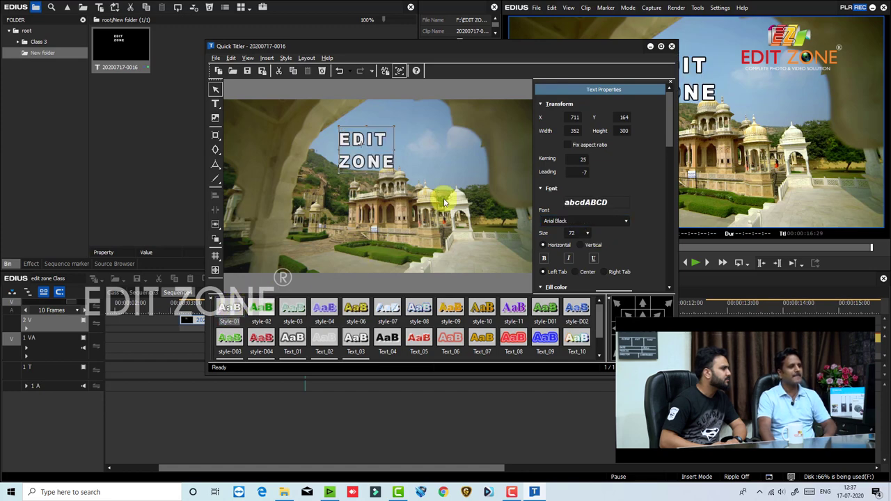
- Try the vertical text direction on the title and switch it back to horizontal
scroll(588, 182, "down", 2)
left_click(588, 182)
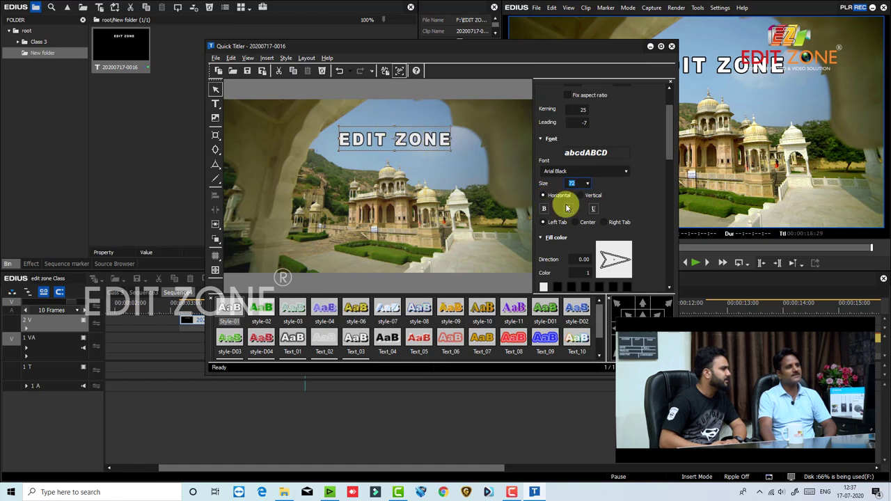
left_click(581, 195)
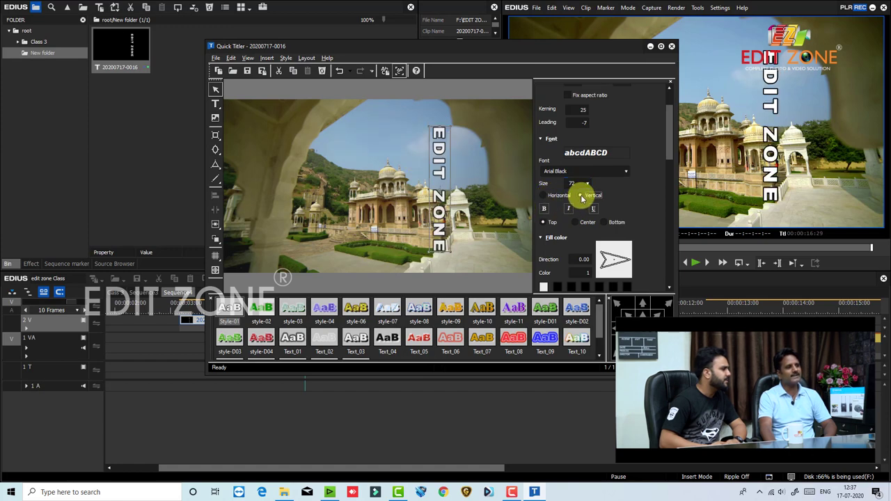
left_click(543, 195)
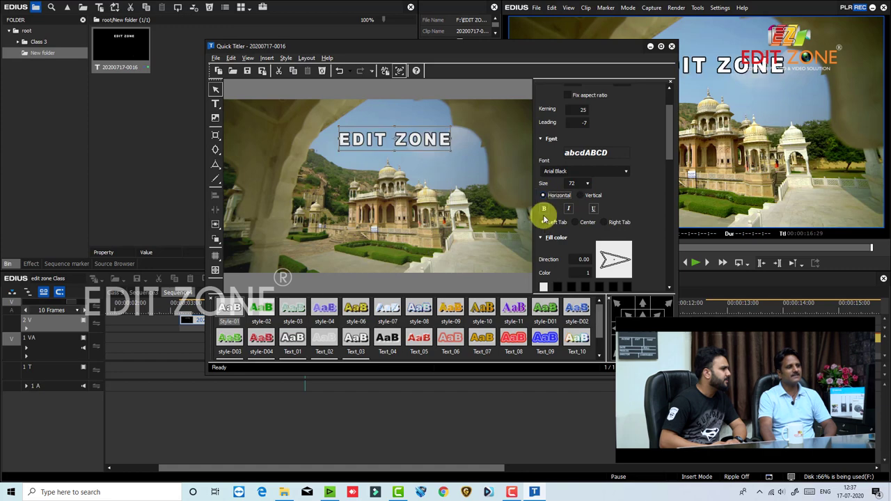
- Try bold, italic and underline on the title text and remove them again
left_click(547, 211)
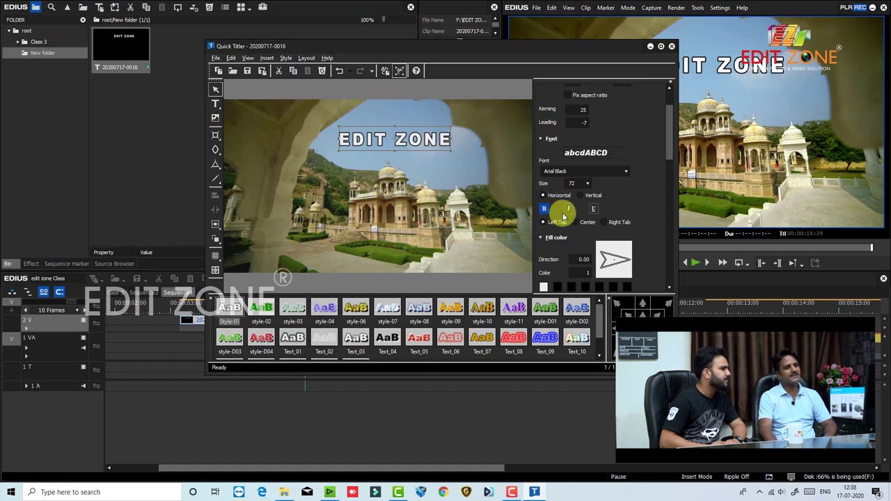
left_click(570, 210)
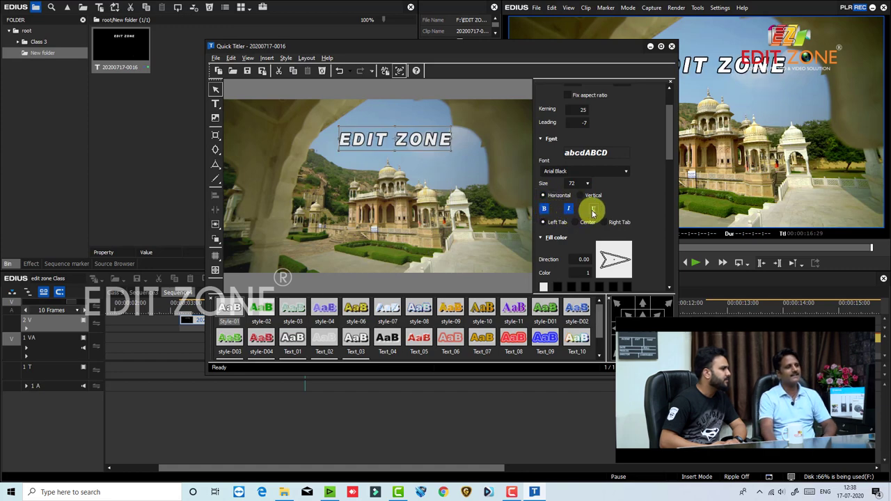
left_click(593, 211)
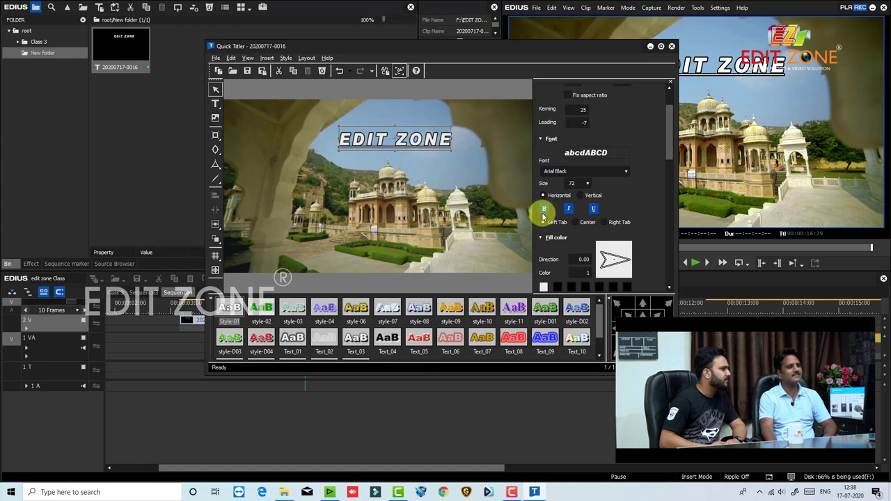
left_click(545, 211)
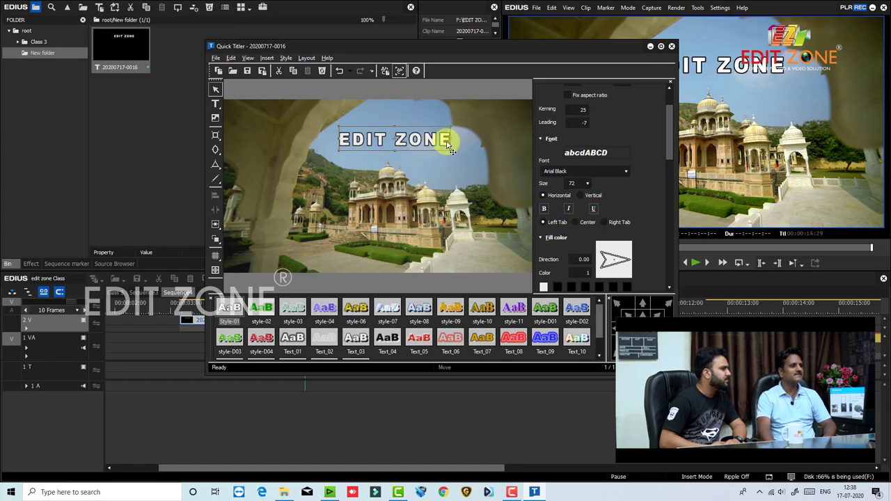
- Add a second line reading "STUDIO" below EDIT ZONE in the title
key("Return")
type("S")
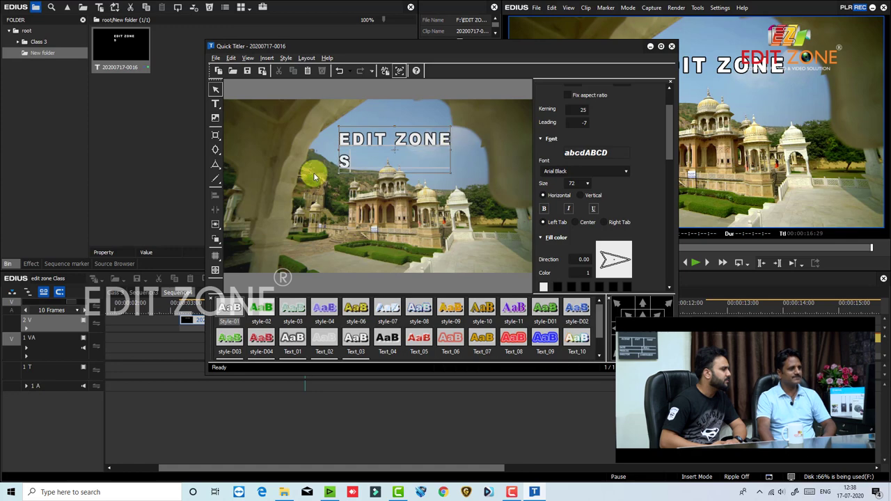
type("TUDI")
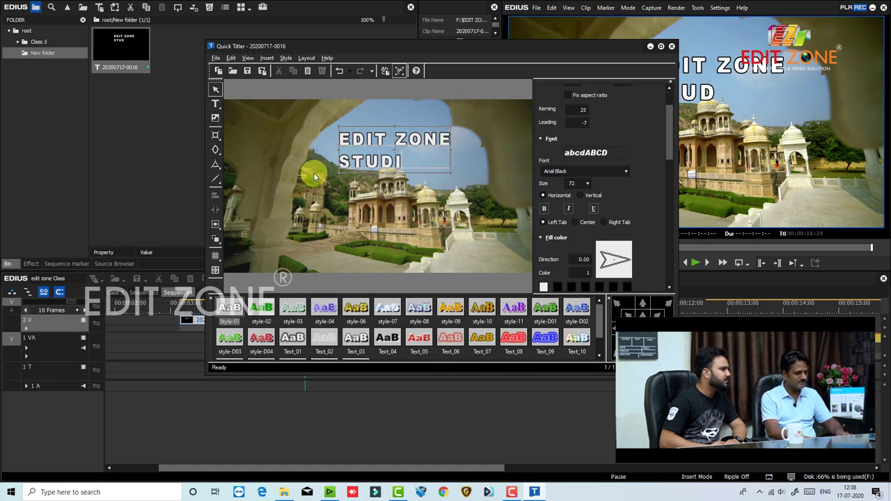
type("O")
key("Escape")
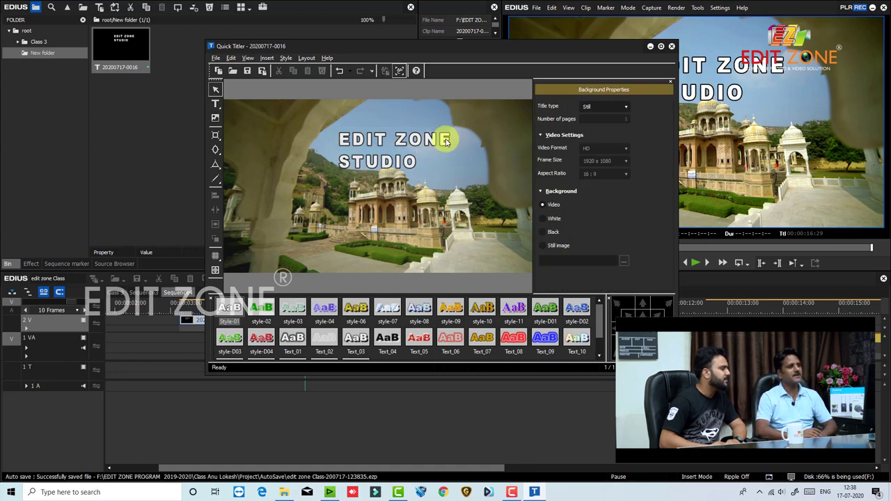
- Compare center and right alignment on the two-line title, and keep the text centered
left_click(351, 157)
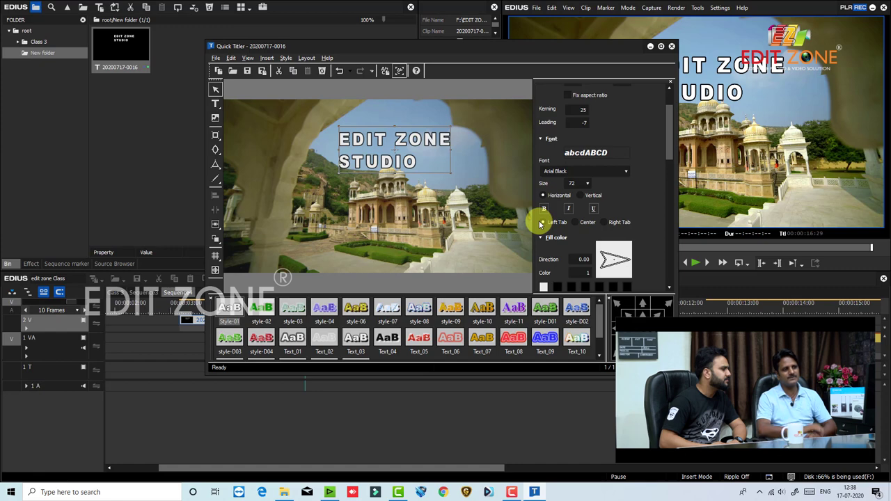
left_click(577, 223)
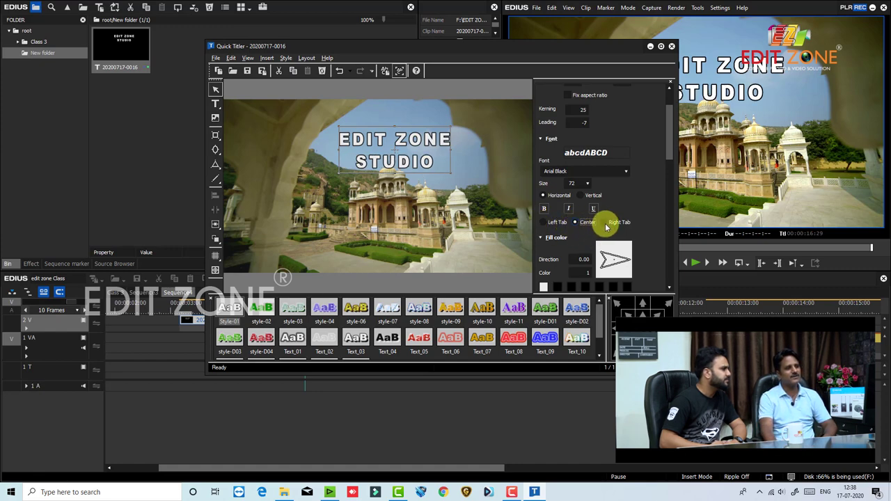
left_click(604, 223)
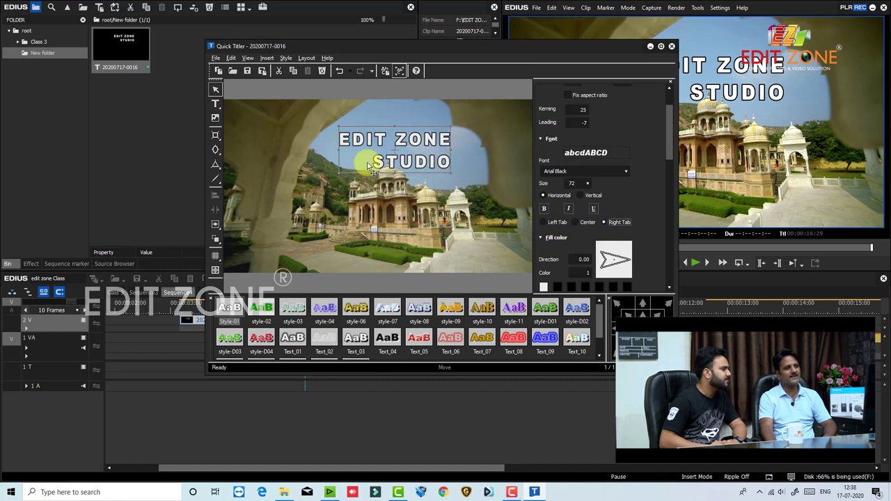
left_click(576, 223)
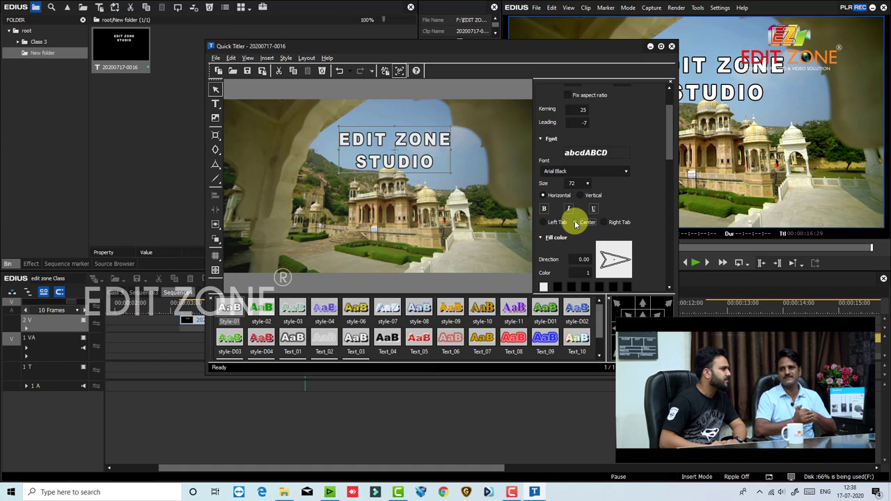
left_click(464, 203)
left_click(364, 165)
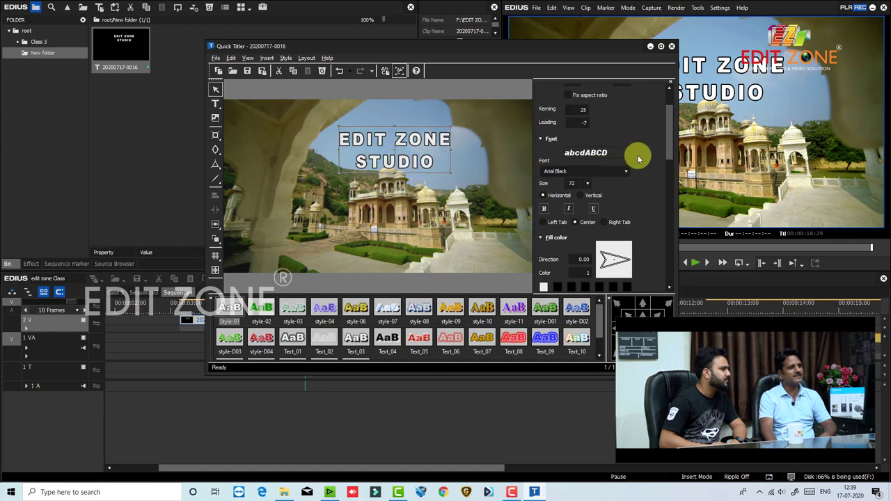
- Open the color selection for the title's first fill color and accept the existing white
left_click_drag(667, 151, 640, 201)
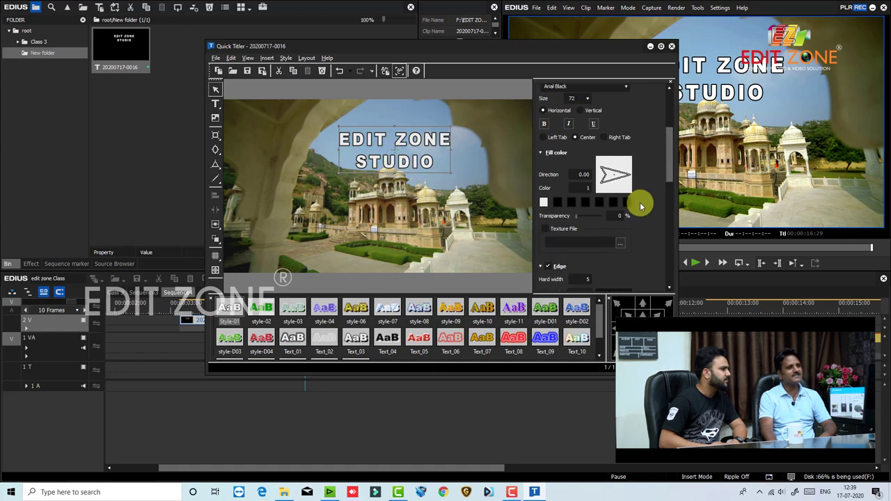
left_click(543, 203)
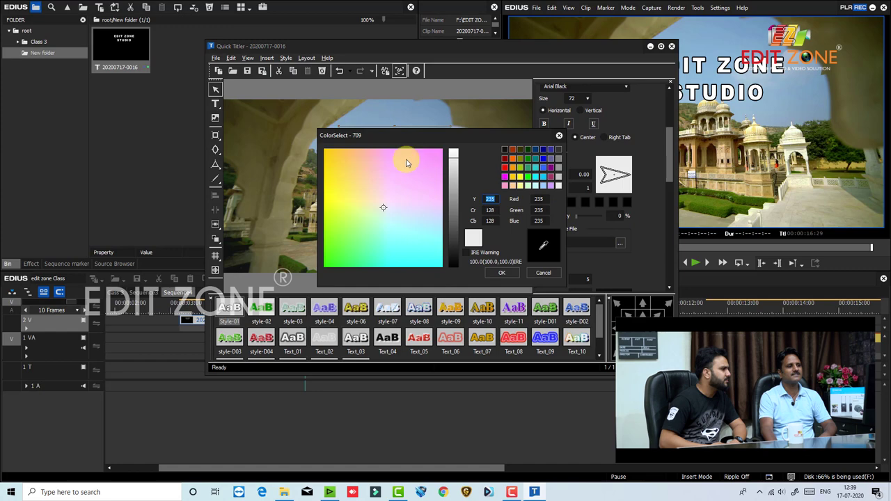
left_click(500, 272)
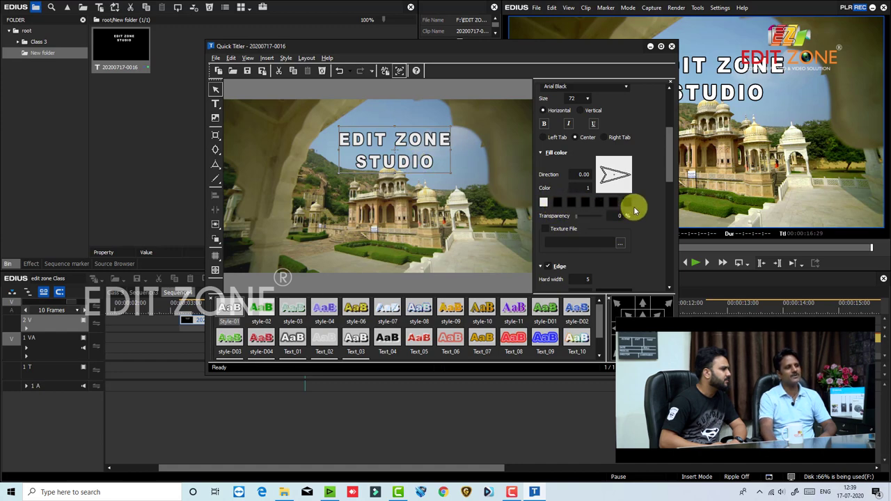
- Try a two-color white-to-purple fill on the title with direction 109.65 and 86% transparency, and reset the fill
left_click(595, 192)
left_click(561, 200)
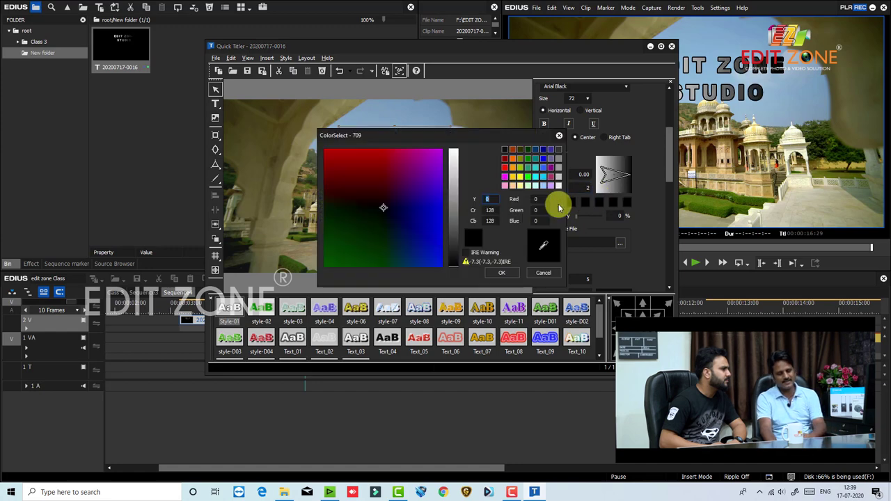
left_click(427, 163)
left_click(496, 271)
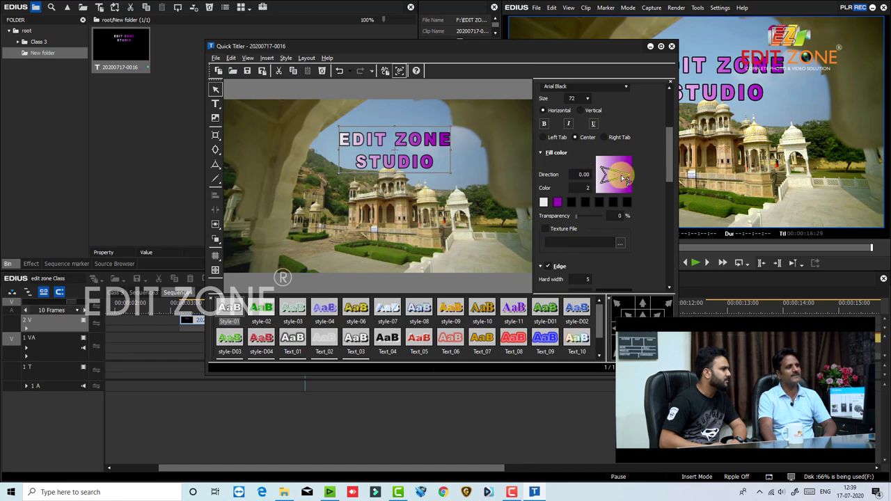
left_click_drag(624, 179, 568, 220)
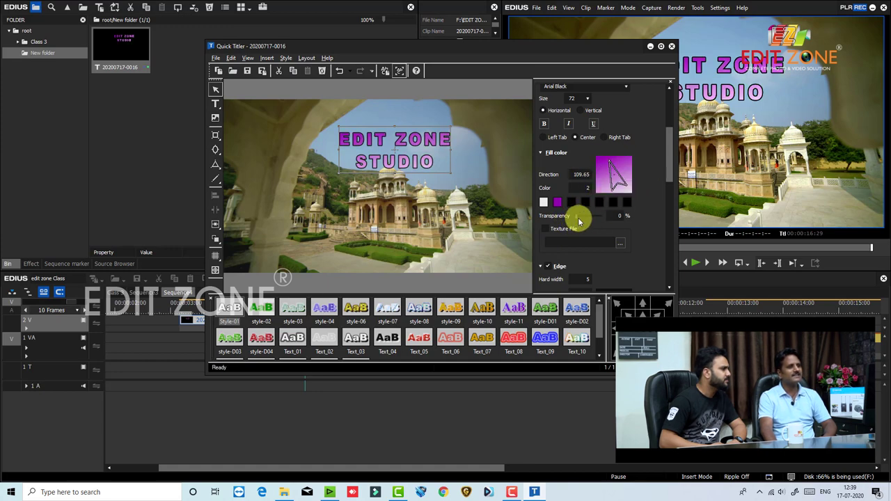
left_click_drag(576, 218, 597, 218)
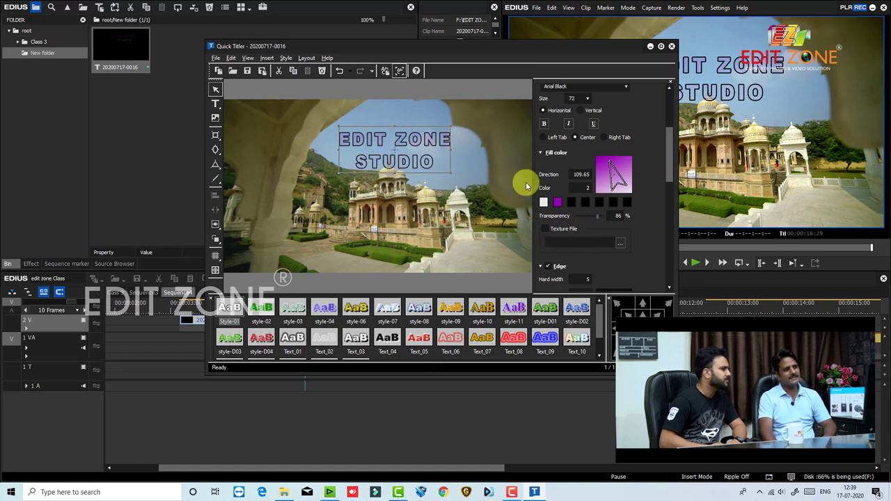
left_click(588, 190)
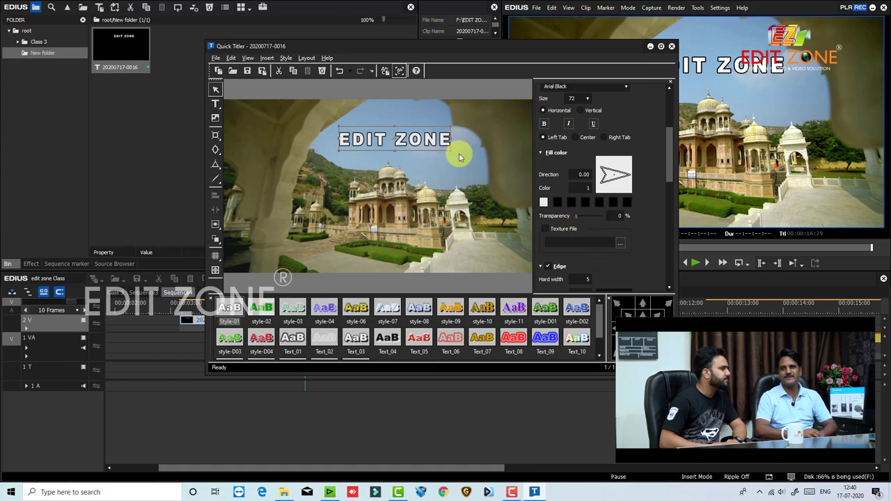
- Try a thicker hard width on the title's edge and check the edge transparency
scroll(539, 186, "down", 2)
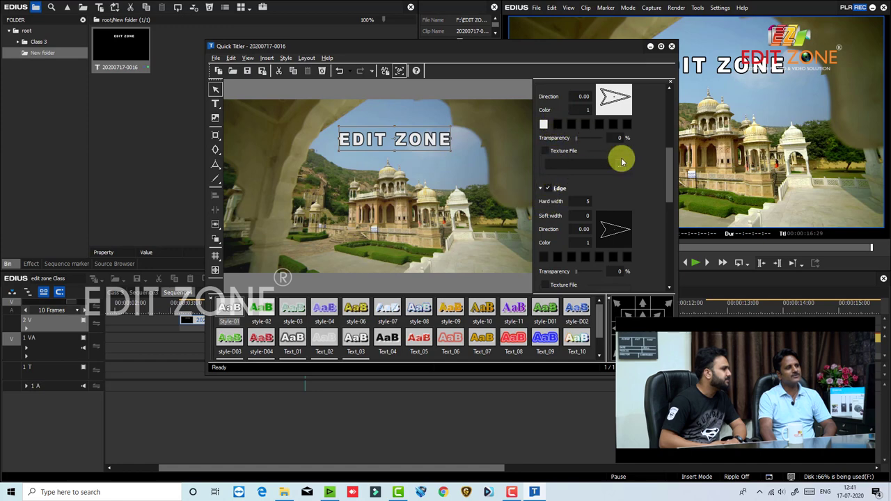
scroll(666, 177, "up", 2)
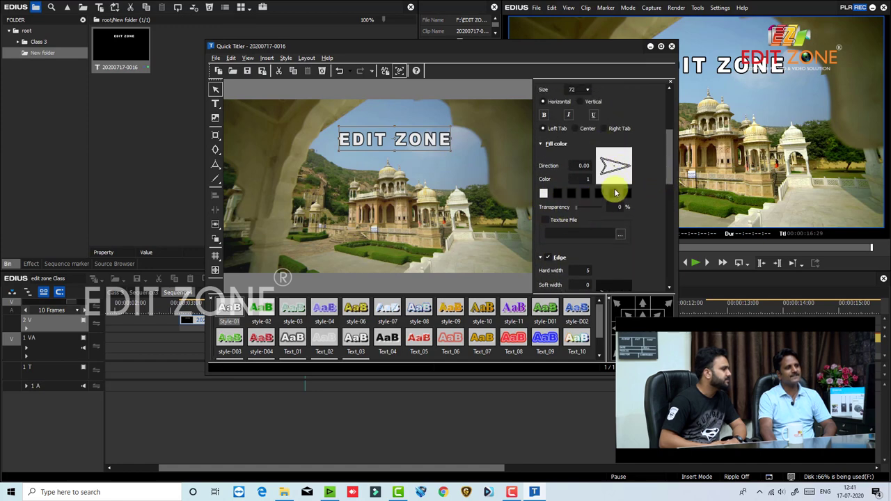
left_click_drag(667, 169, 667, 195)
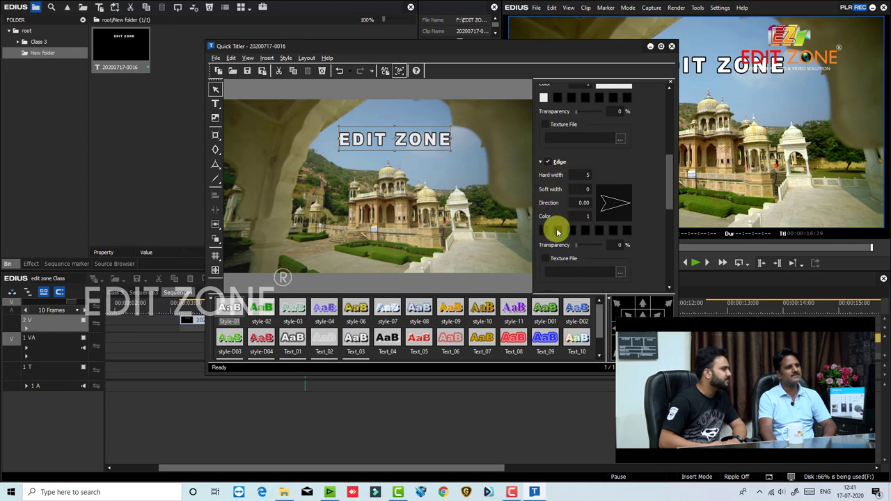
mouse_move(573, 175)
left_mouse_down()
mouse_move(588, 167)
mouse_move(588, 174)
left_mouse_up()
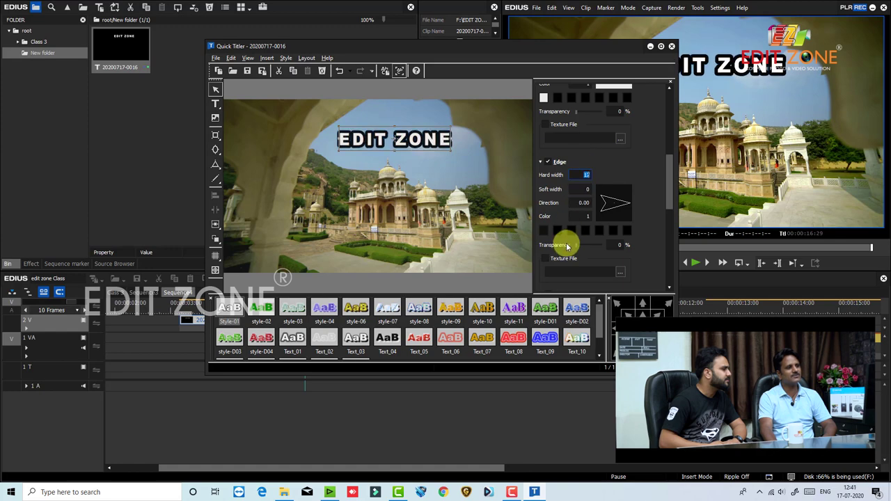
mouse_move(575, 249)
left_mouse_down()
mouse_move(589, 246)
mouse_move(577, 245)
left_mouse_up()
- Replace the title's edge with a black shadow at 10% transparency, horizontal offset 6 and vertical offset 13
left_click_drag(667, 190, 668, 234)
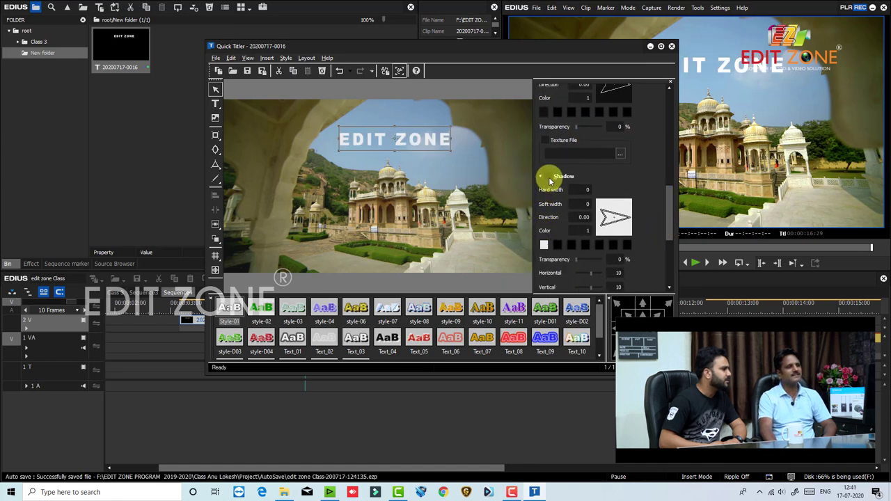
left_click(542, 243)
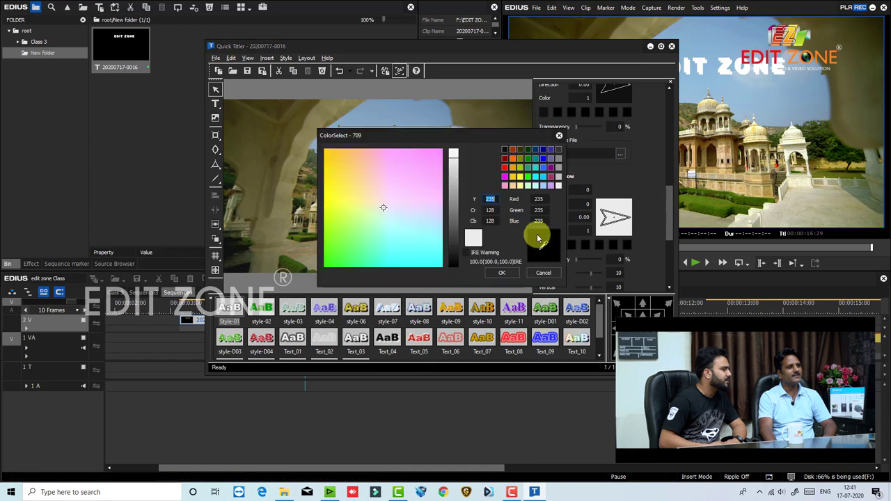
left_click(501, 272)
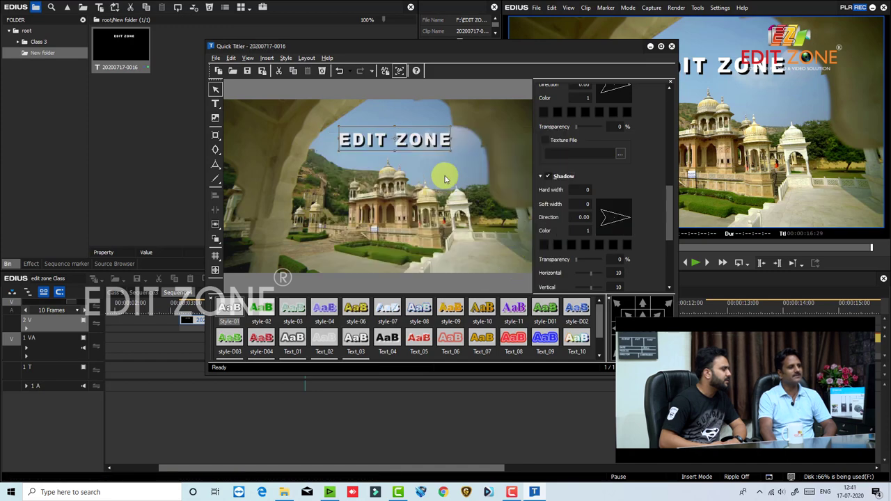
scroll(579, 162, "down", 1)
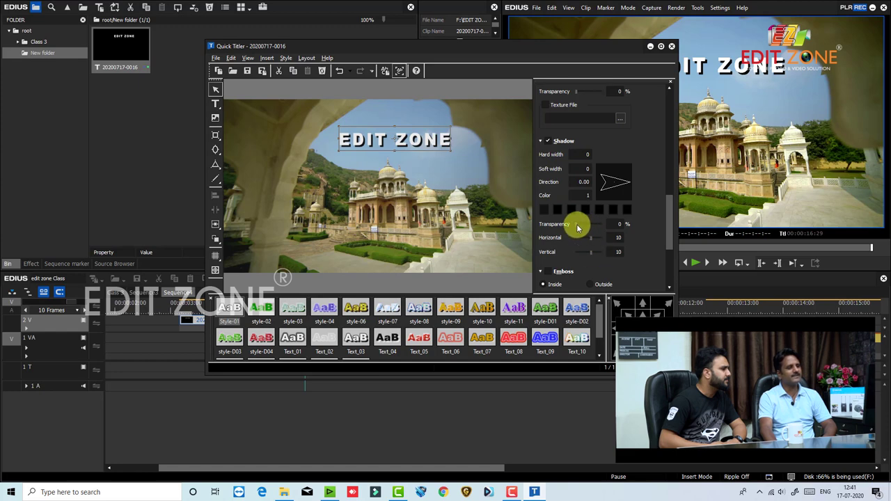
left_click_drag(585, 229, 592, 255)
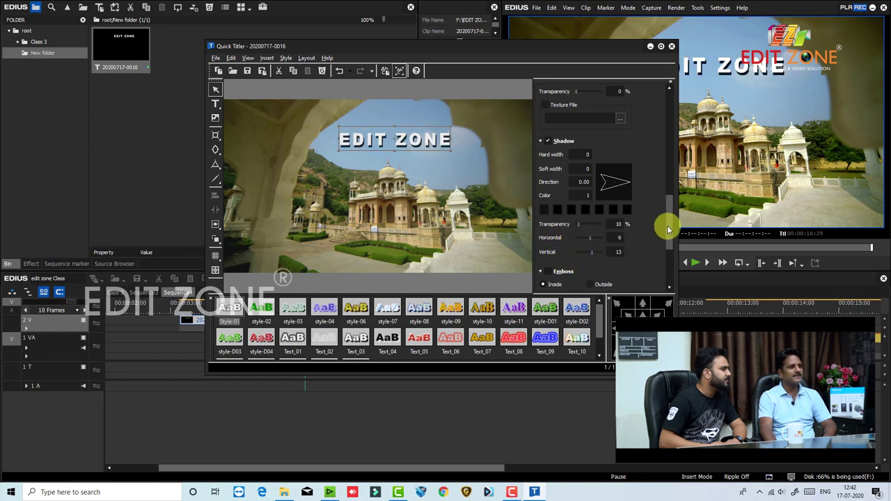
- Try an inside emboss on the title with angle 10 and edge height 4, and turn it off
scroll(577, 261, "down", 1)
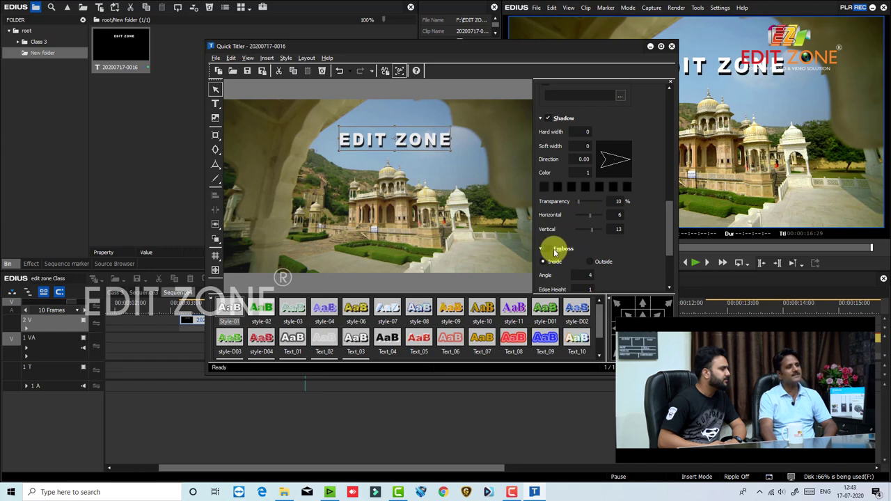
scroll(661, 233, "down", 3)
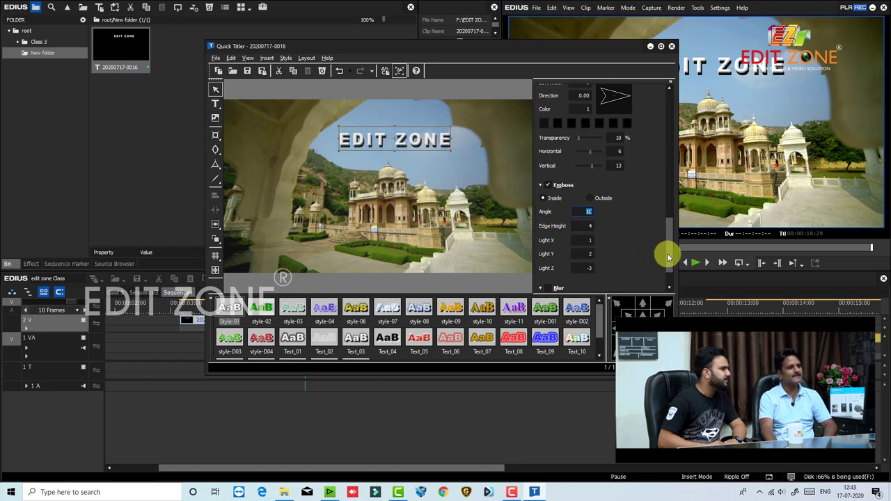
scroll(668, 257, "down", 2)
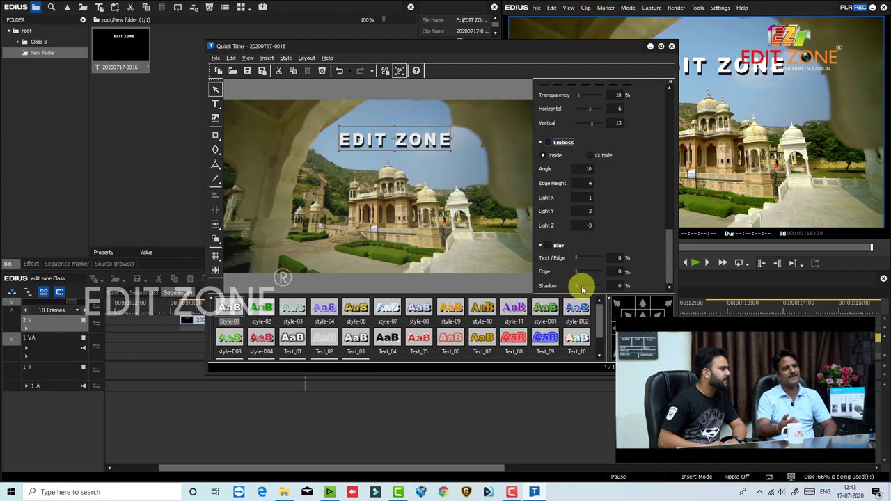
- Enable blur with a 62% shadow blur on the title, and set the shadow's vertical offset to 15
left_click(546, 246)
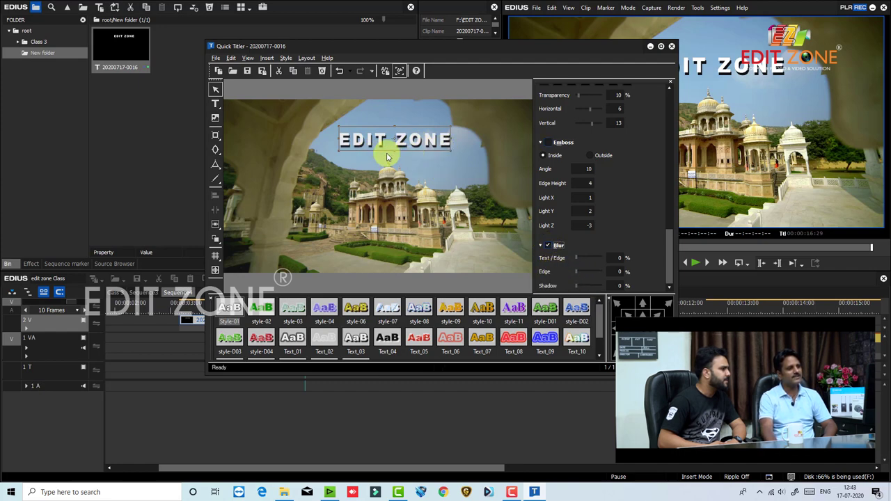
left_click(618, 285)
type("62")
key("Return")
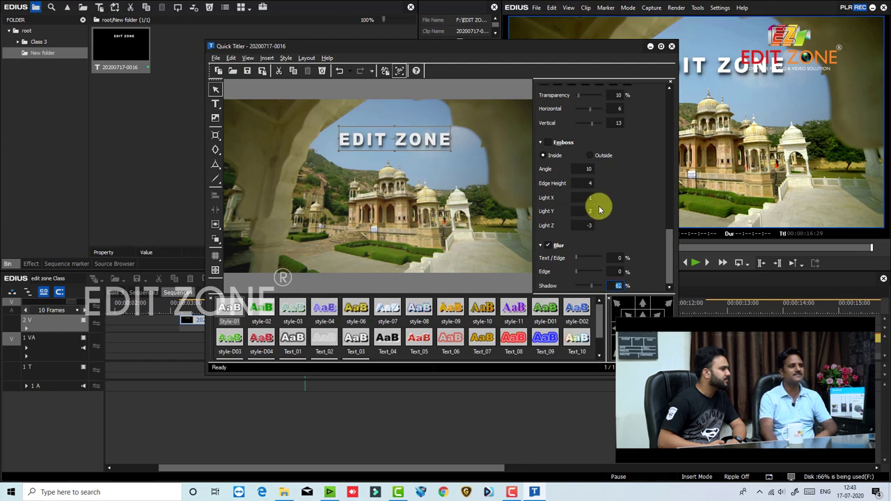
scroll(605, 199, "up", 3)
scroll(606, 160, "up", 4)
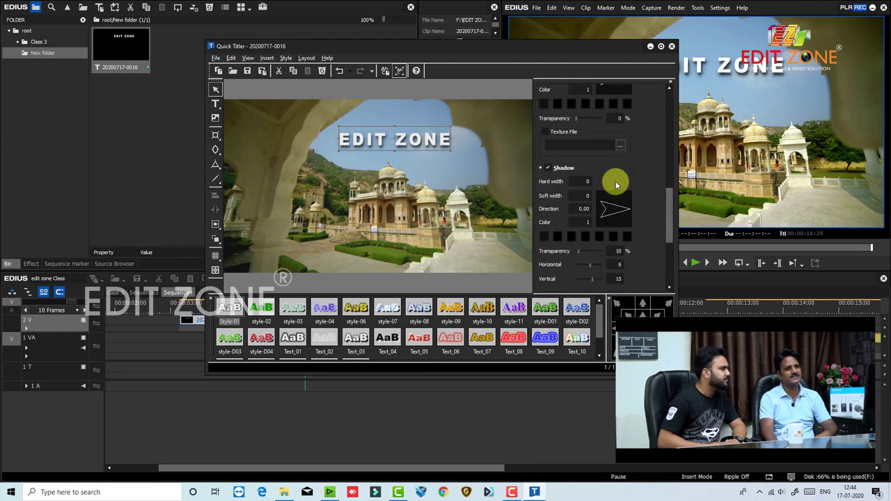
left_click(447, 175)
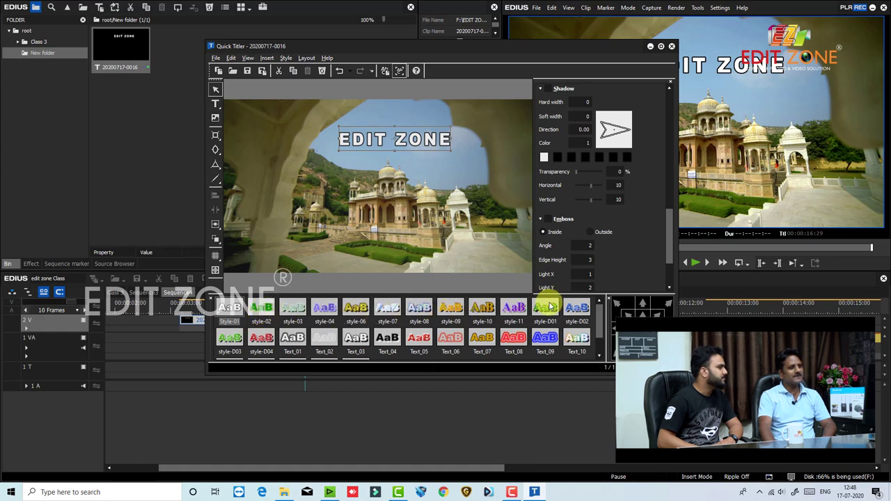
- Try the preset text styles style-03 and style-06 on the title, and return to Style-01
left_click(293, 311)
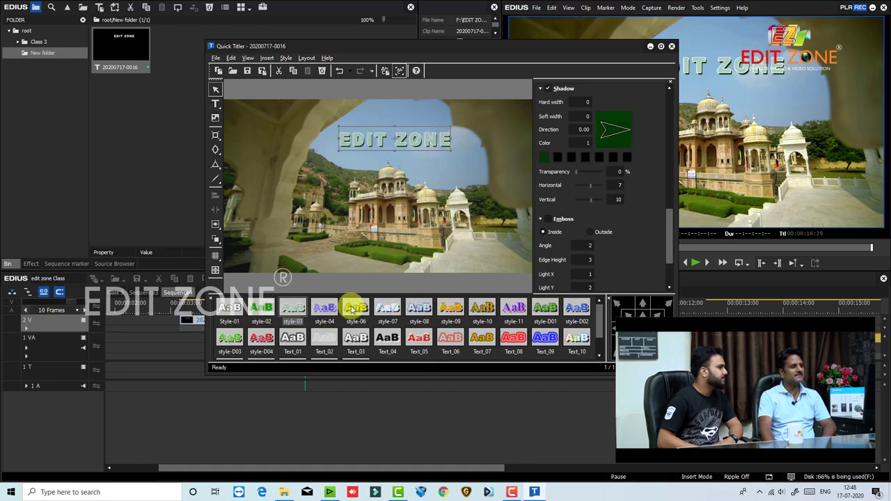
left_click(354, 309)
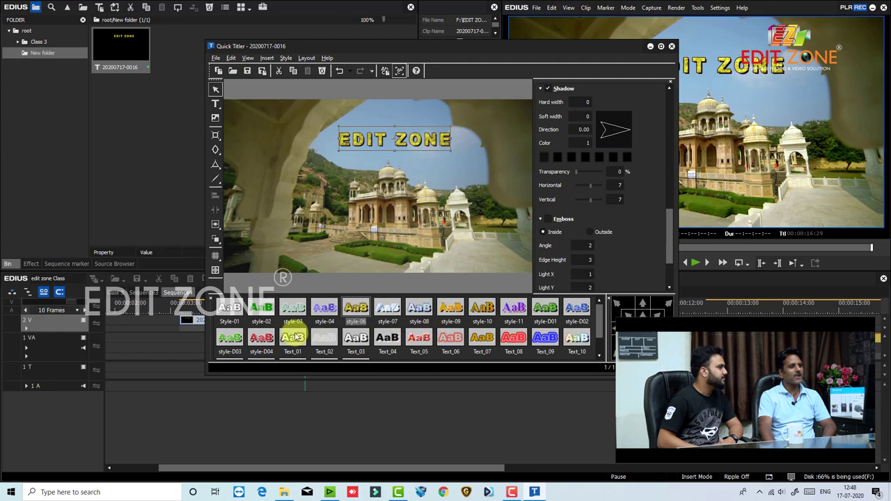
left_click(225, 313)
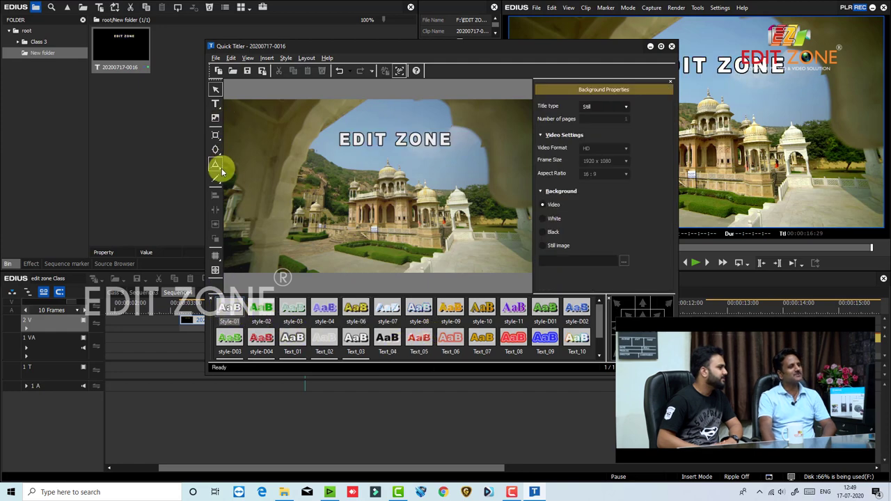
- Place a style-G02 speech bubble image about 525 by 254 below the title, and delete it
left_click(217, 120)
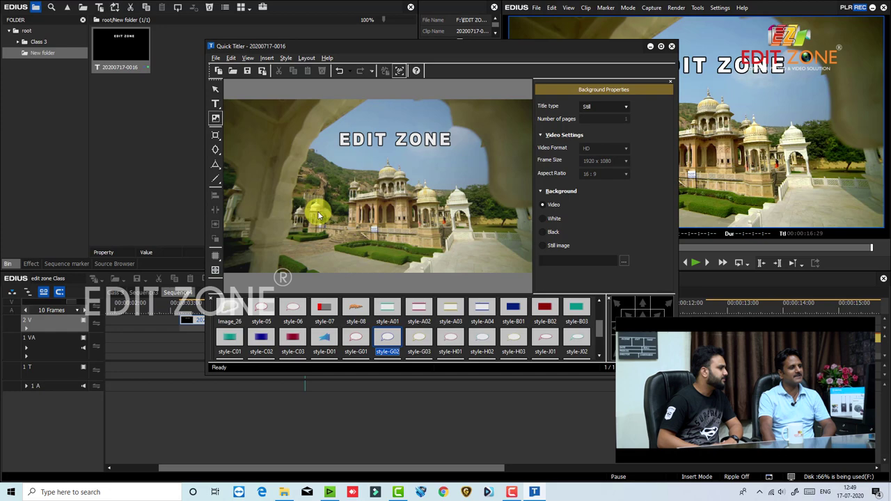
left_click_drag(307, 172, 412, 175)
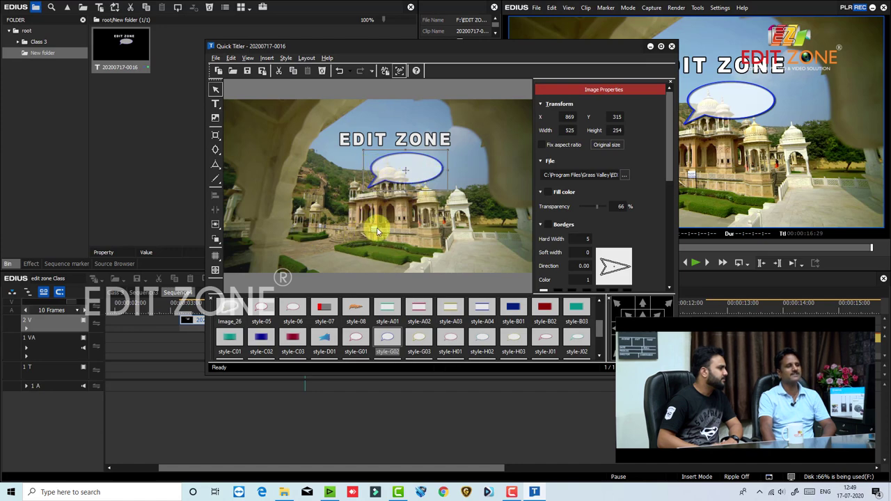
left_click(423, 213)
left_click(385, 185)
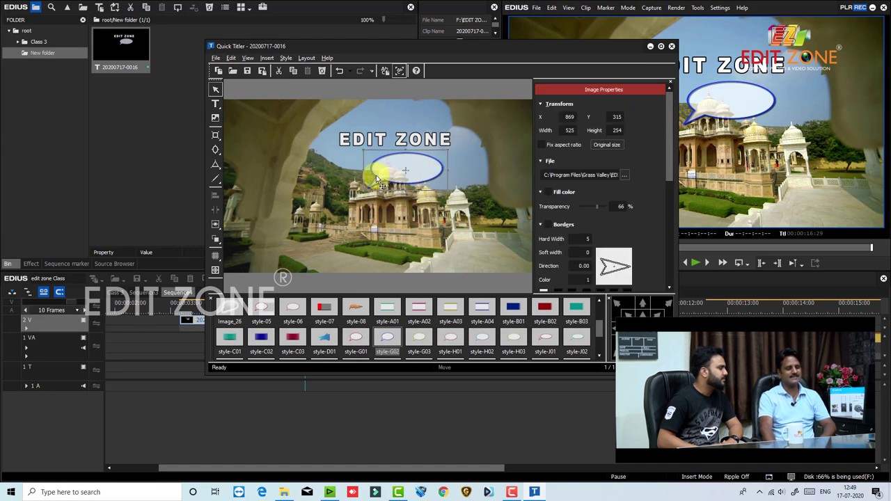
key("Delete")
- Look through the preset styles for the rectangle, oval, triangle and line shape tools
left_click(215, 135)
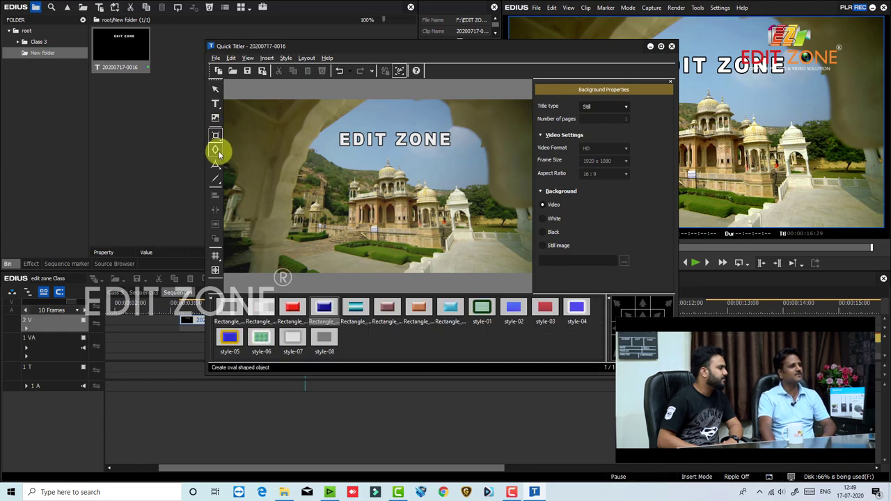
left_click(217, 151)
left_click(217, 166)
left_click(216, 181)
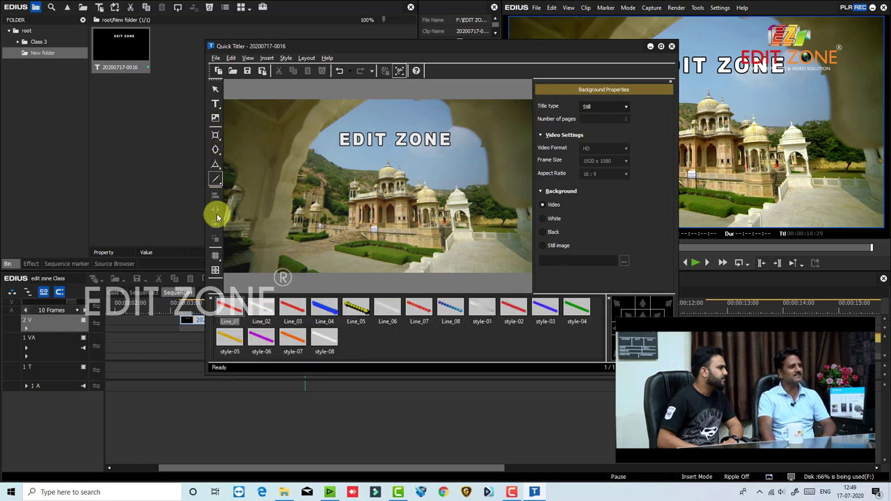
- Show the title safe area guides over the frame
left_click(216, 271)
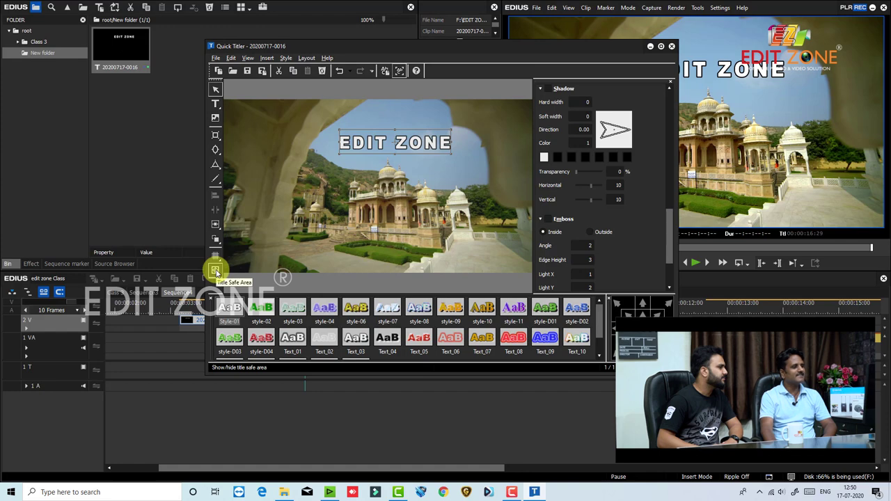
left_click(216, 271)
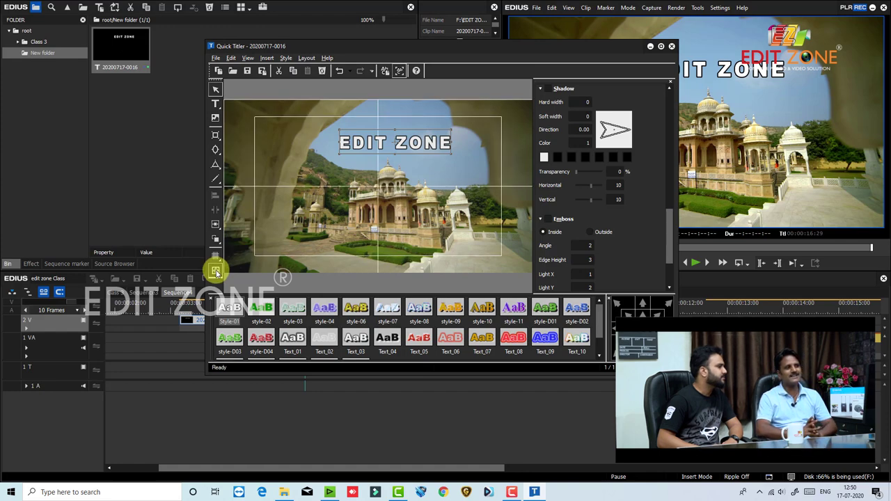
left_click(414, 180)
- Try moving the title slightly right and onto the center of the guides, and undo the last move
mouse_move(394, 143)
left_mouse_down()
mouse_move(395, 179)
mouse_move(452, 171)
mouse_move(314, 201)
mouse_move(324, 204)
mouse_move(406, 143)
left_mouse_up()
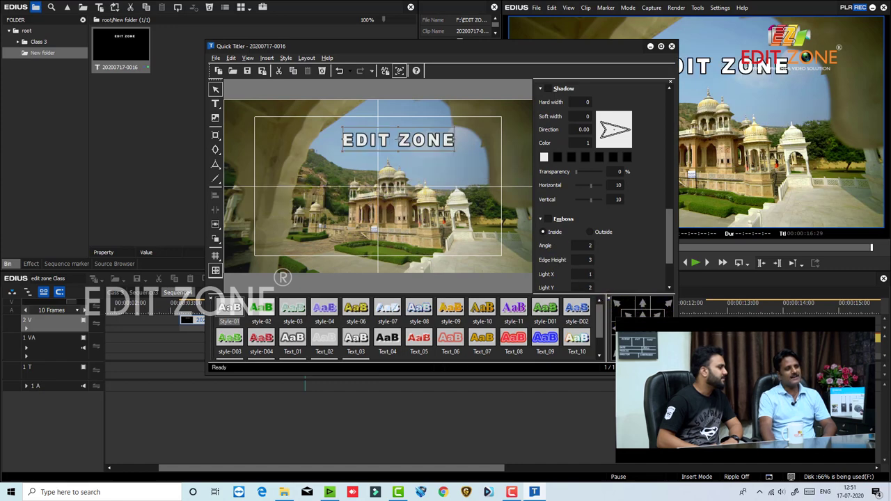
left_click_drag(405, 143, 386, 189)
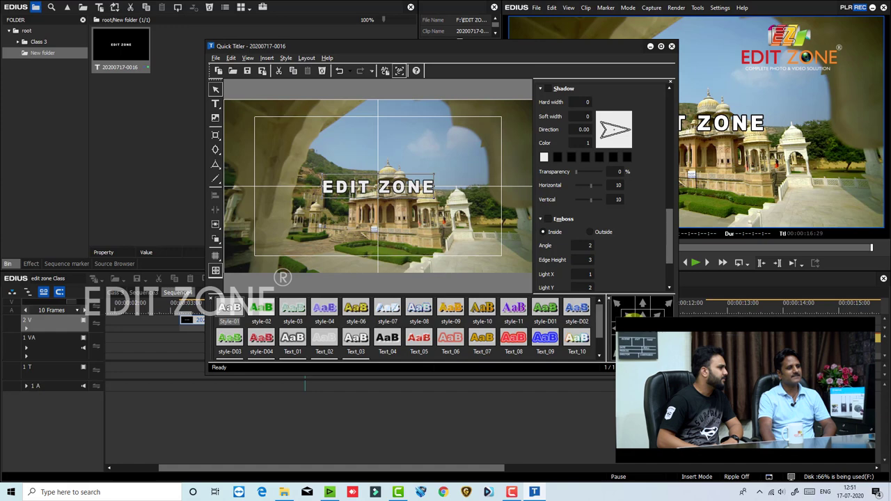
key("ctrl+z")
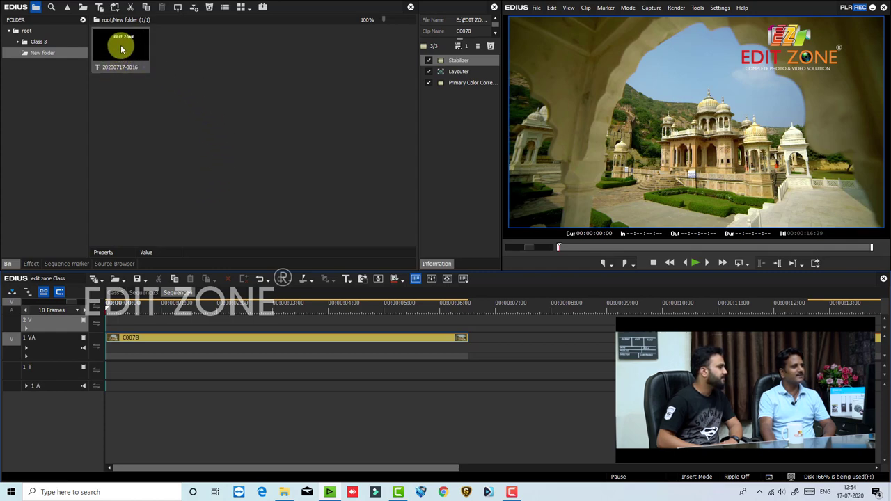
- Place the title clip on the 1 T track at the sequence start, and play it over the video
left_click_drag(123, 48, 109, 374)
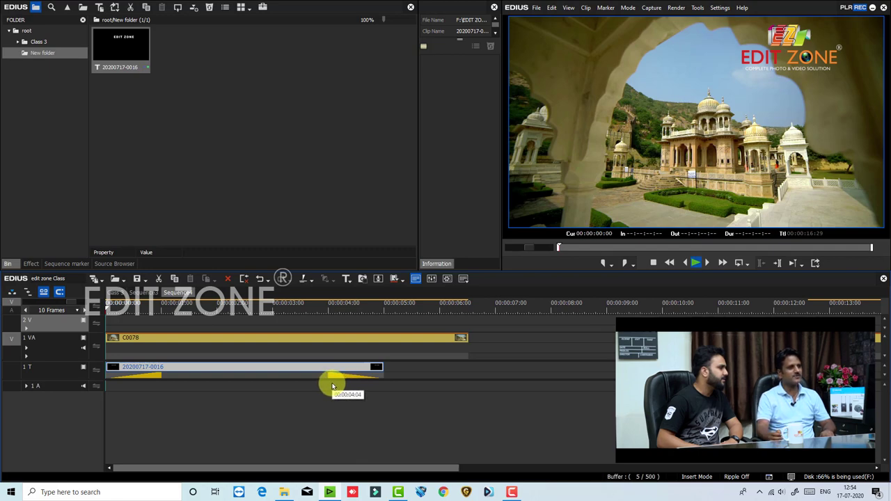
key("space")
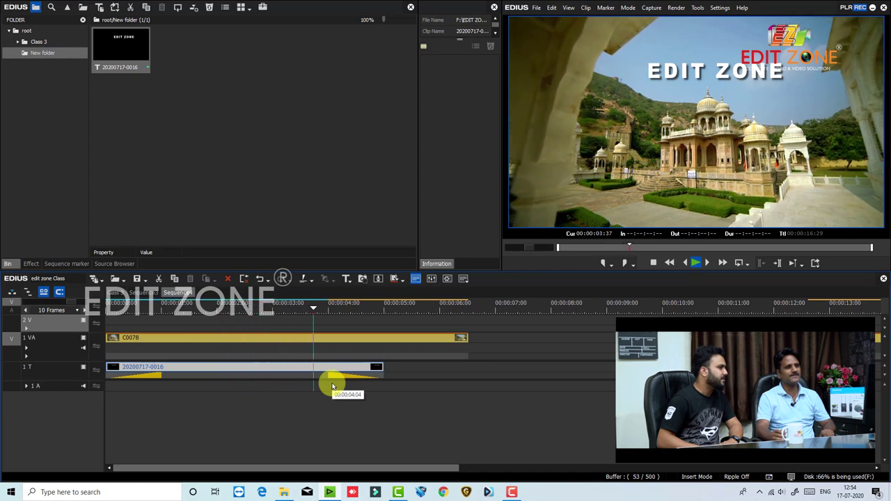
key("space")
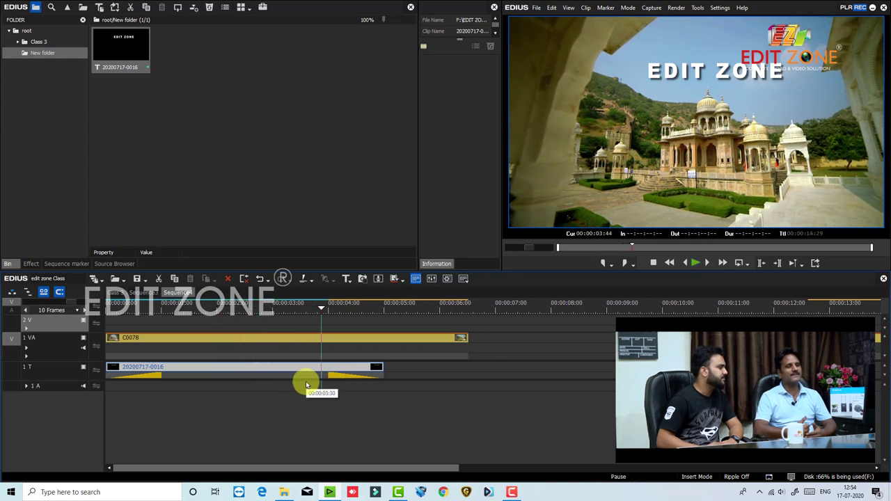